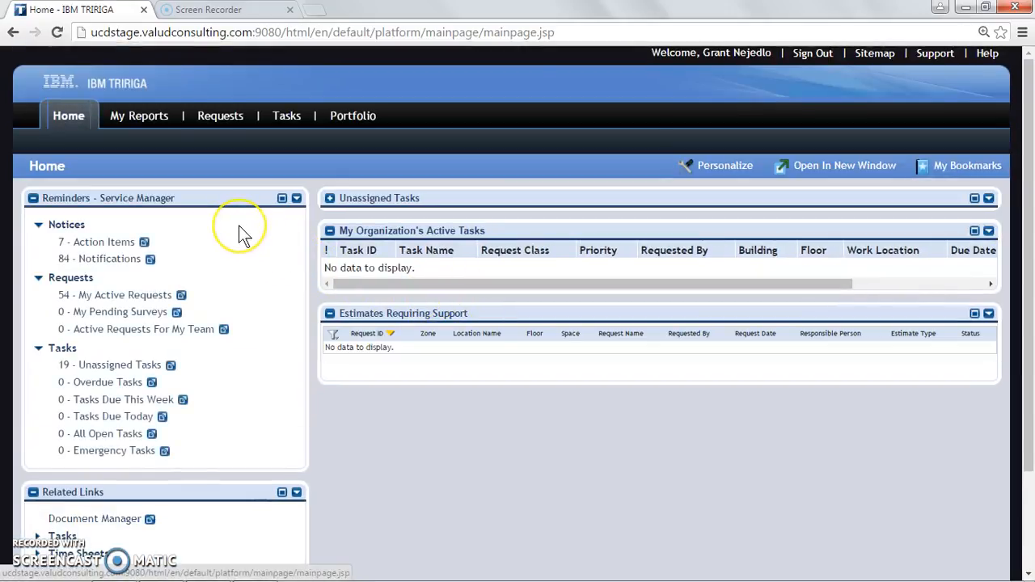
# Open Submit Request from the Requests links and show the Facilities request types
pyautogui.scroll(-2, 239, 225)
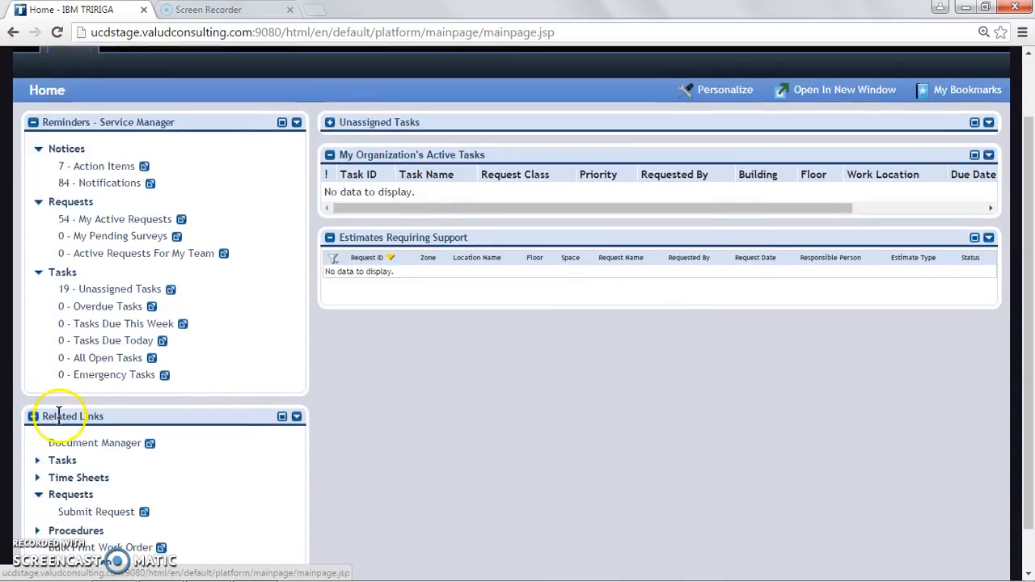
pyautogui.scroll(-1, 58, 418)
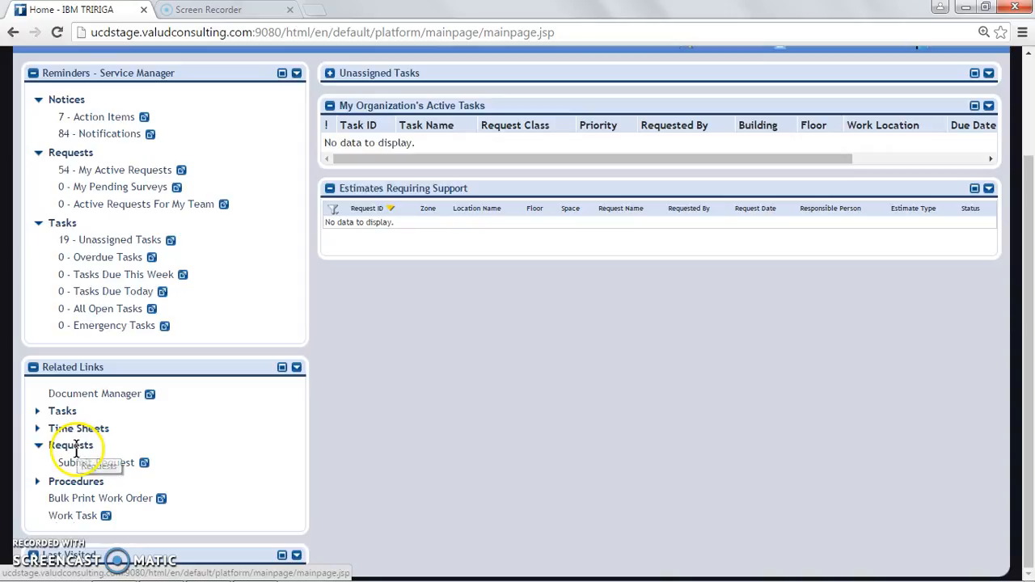
pyautogui.click(38, 446)
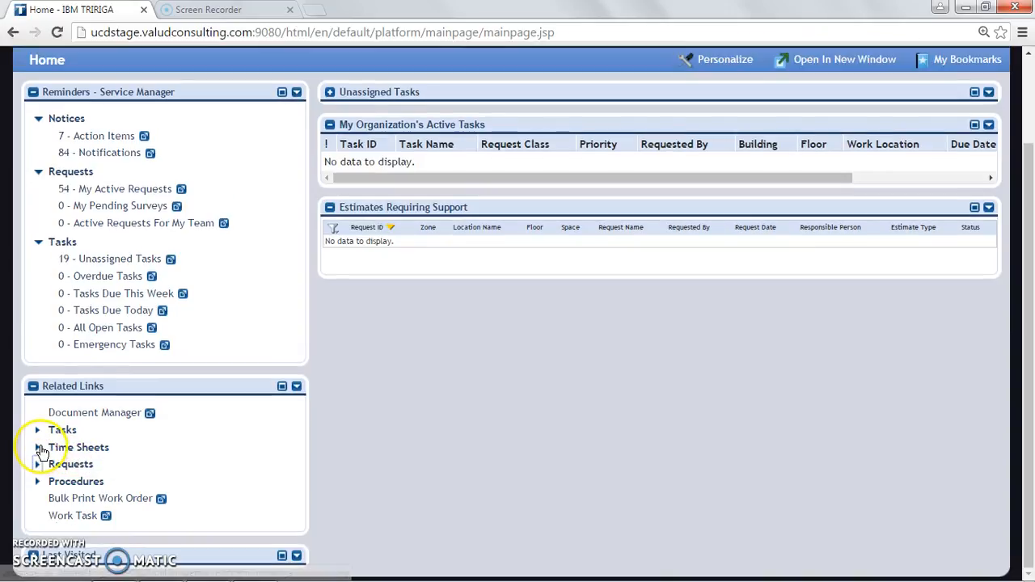
pyautogui.click(37, 464)
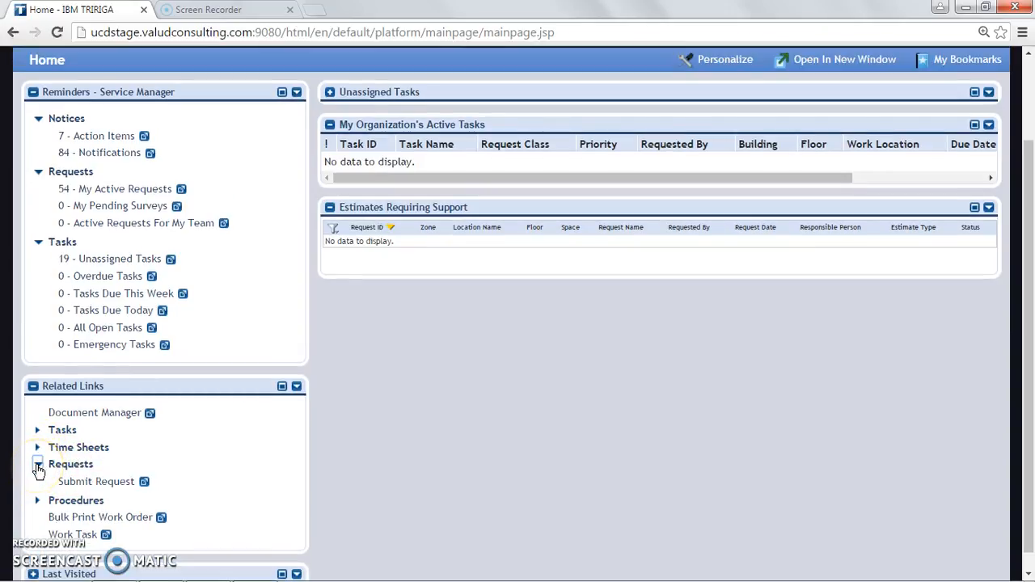
pyautogui.click(94, 482)
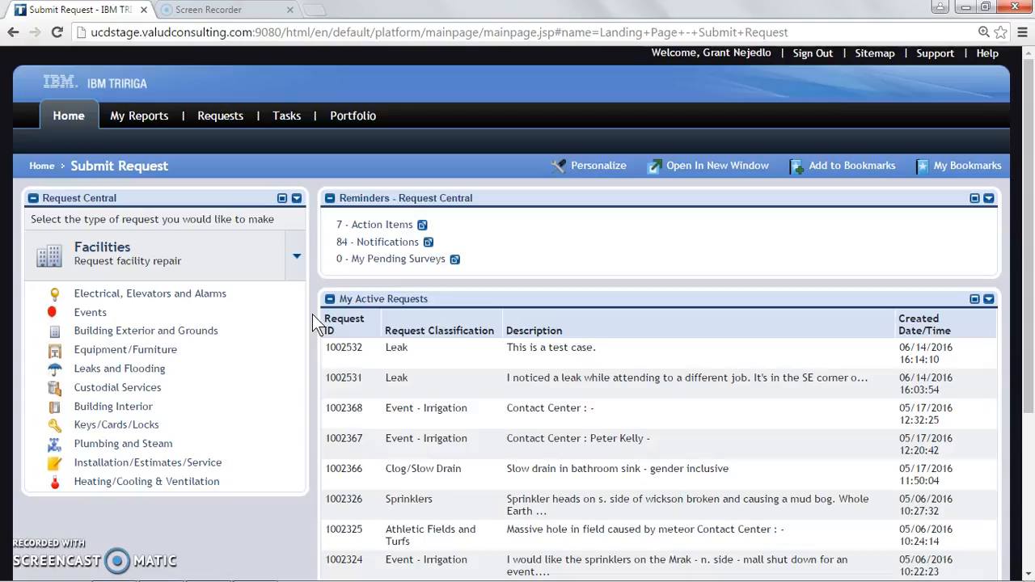
pyautogui.click(297, 260)
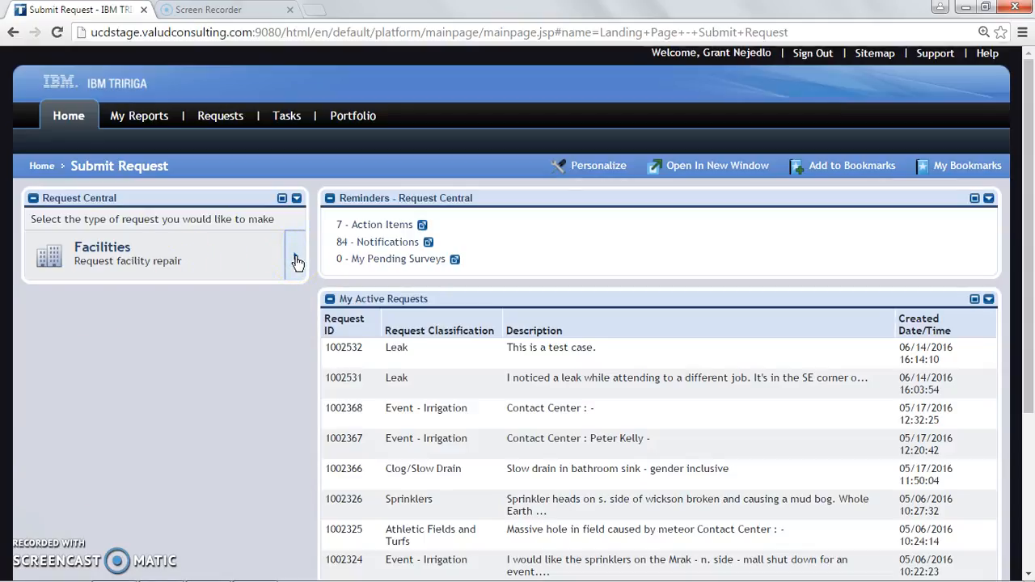
pyautogui.click(297, 260)
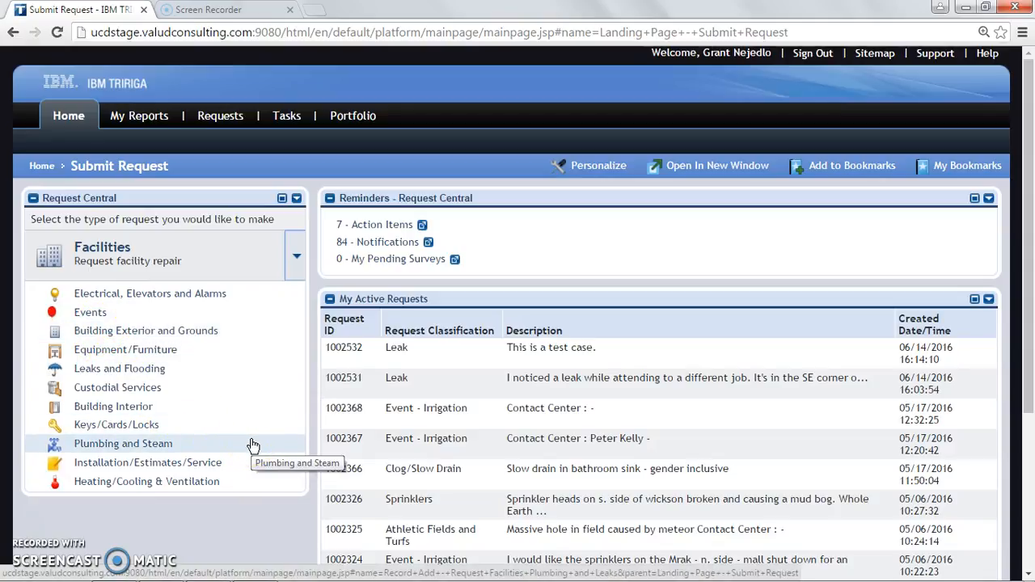
# Start a Plumbing and Steam request located in Mrak Hall, 3rd Floor
pyautogui.click(107, 447)
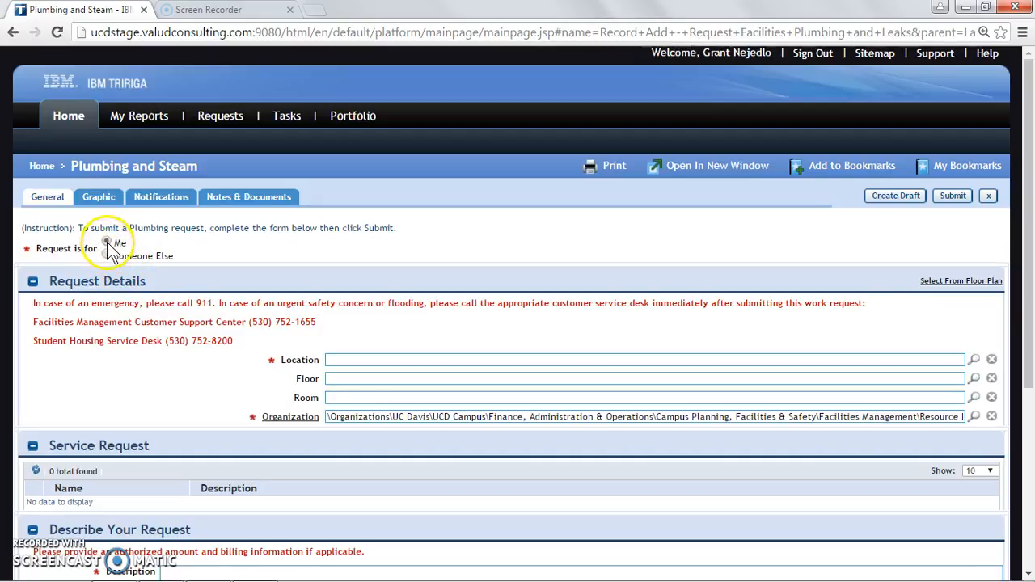
pyautogui.click(365, 358)
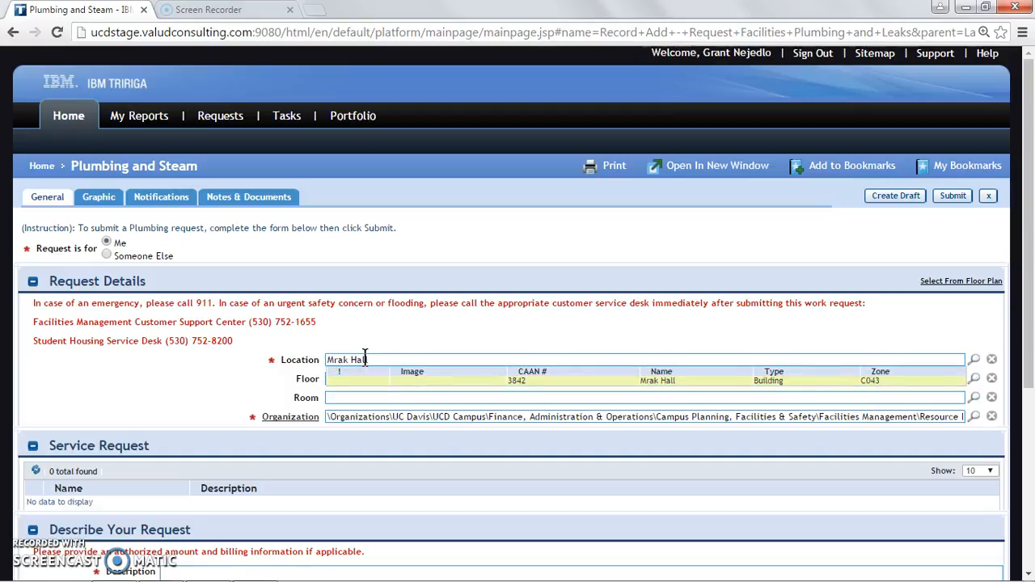
pyautogui.click(398, 379)
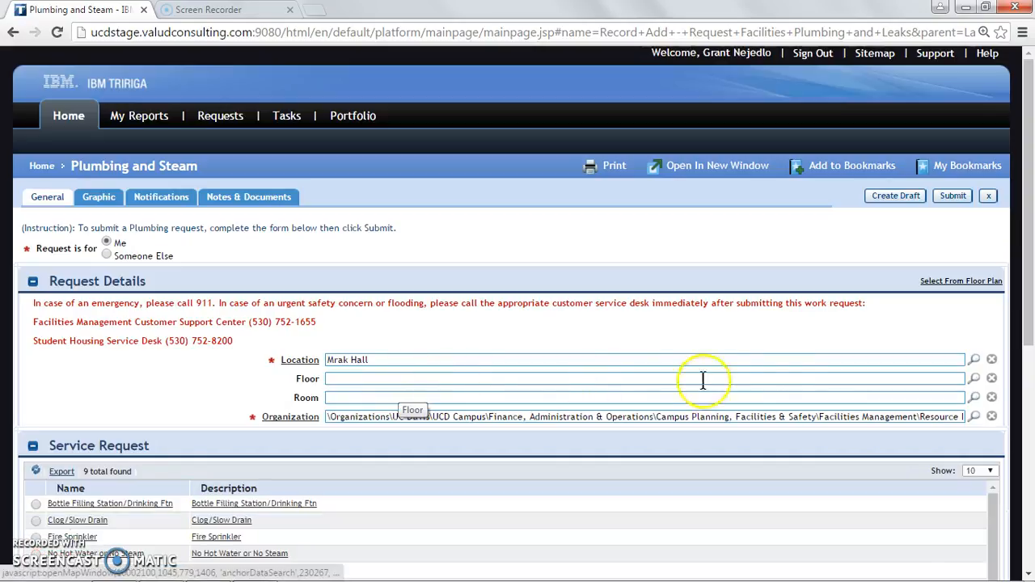
pyautogui.click(974, 381)
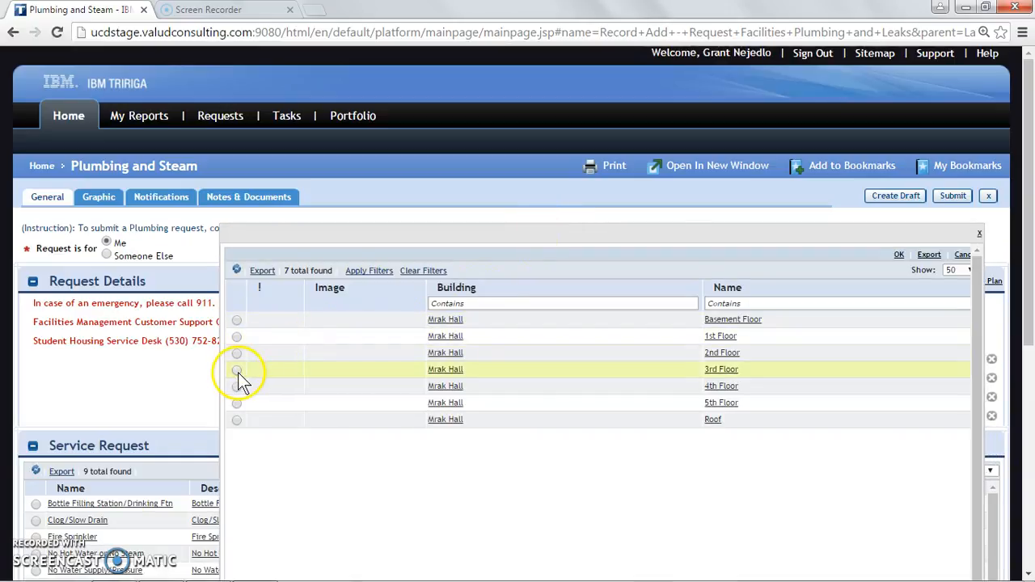
pyautogui.click(237, 370)
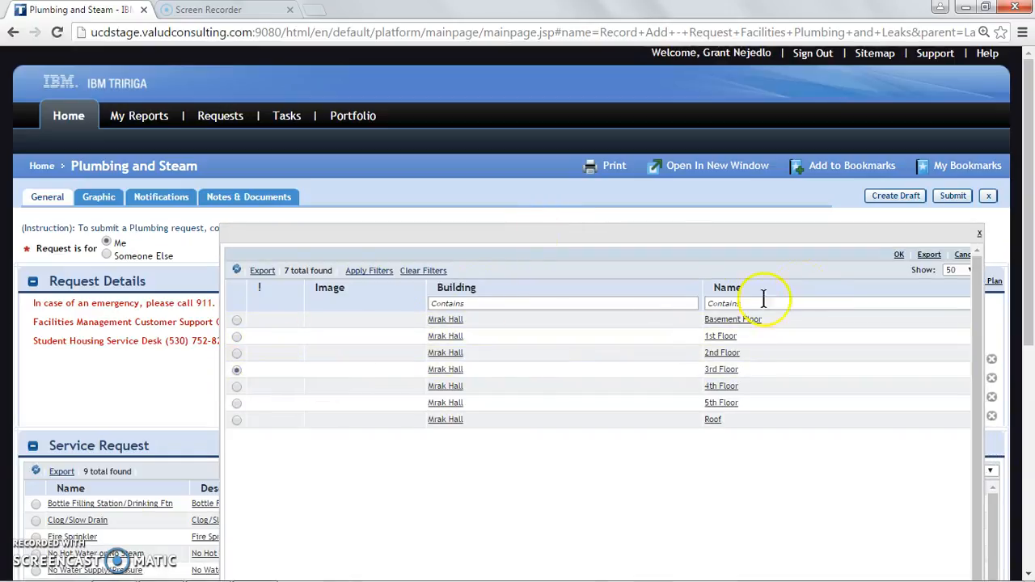
pyautogui.click(898, 255)
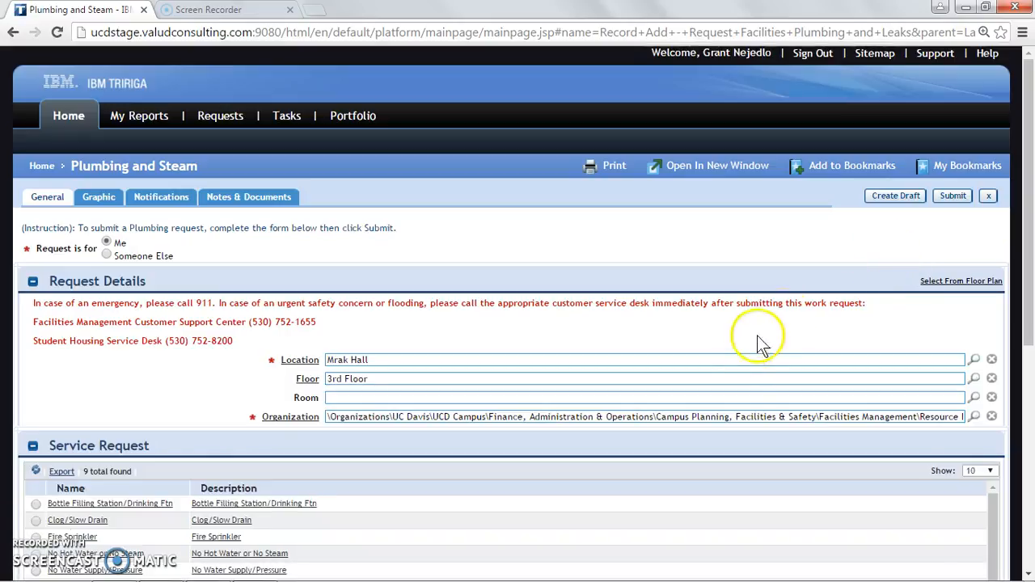
pyautogui.click(724, 397)
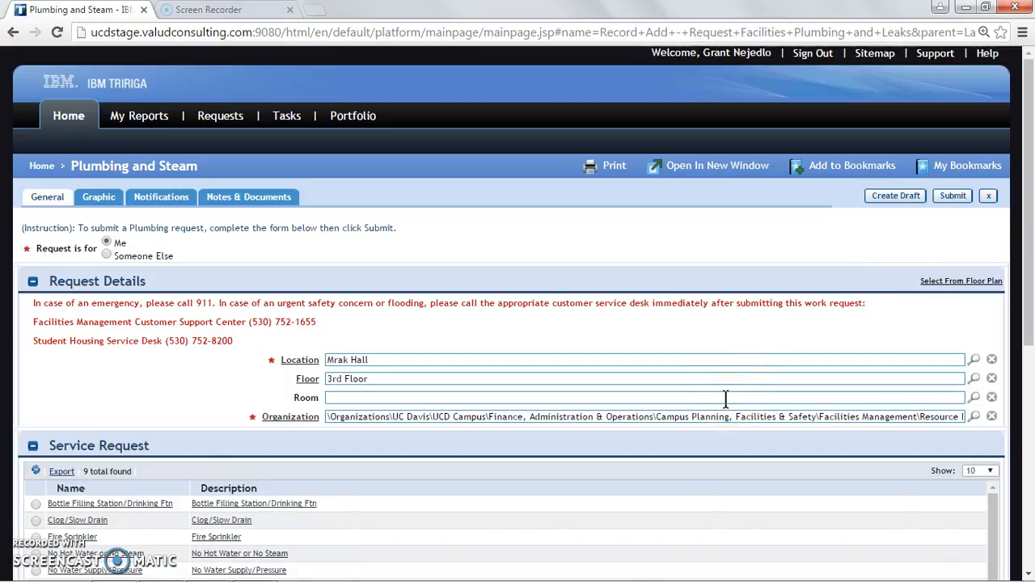
# Choose Clog/Slow Drain as the service request type
pyautogui.scroll(-1, 725, 398)
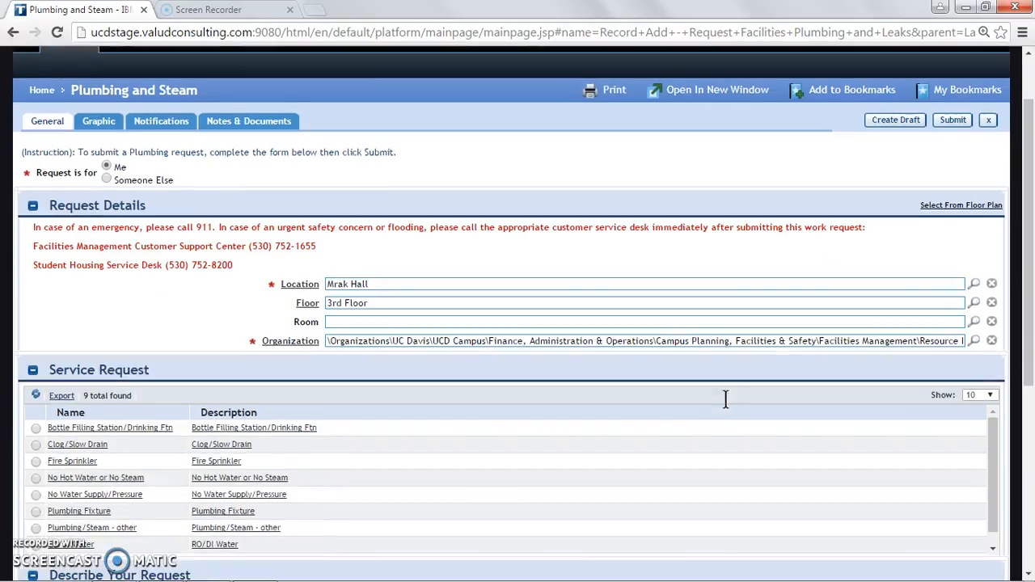
pyautogui.scroll(-1, 716, 399)
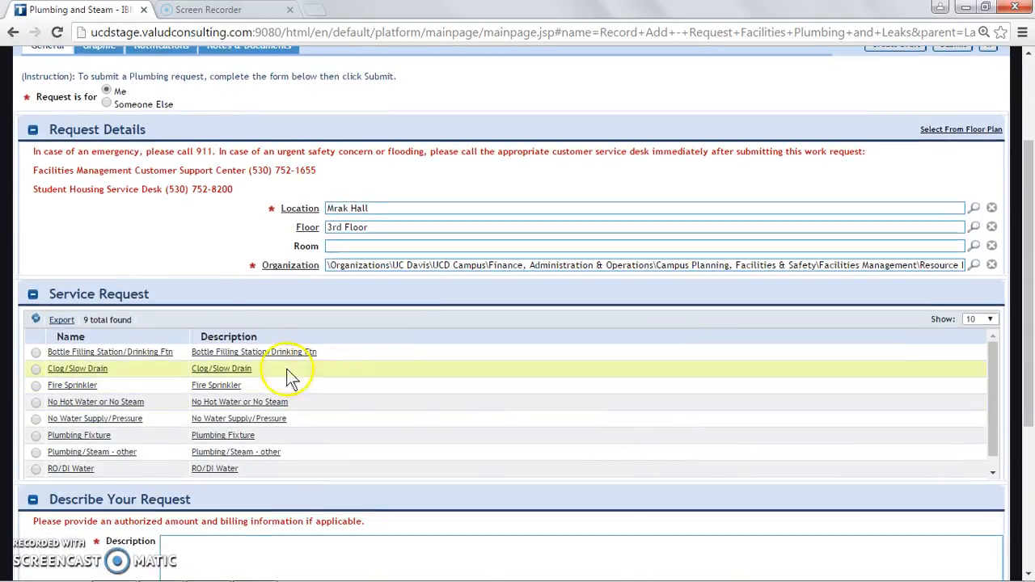
pyautogui.click(36, 369)
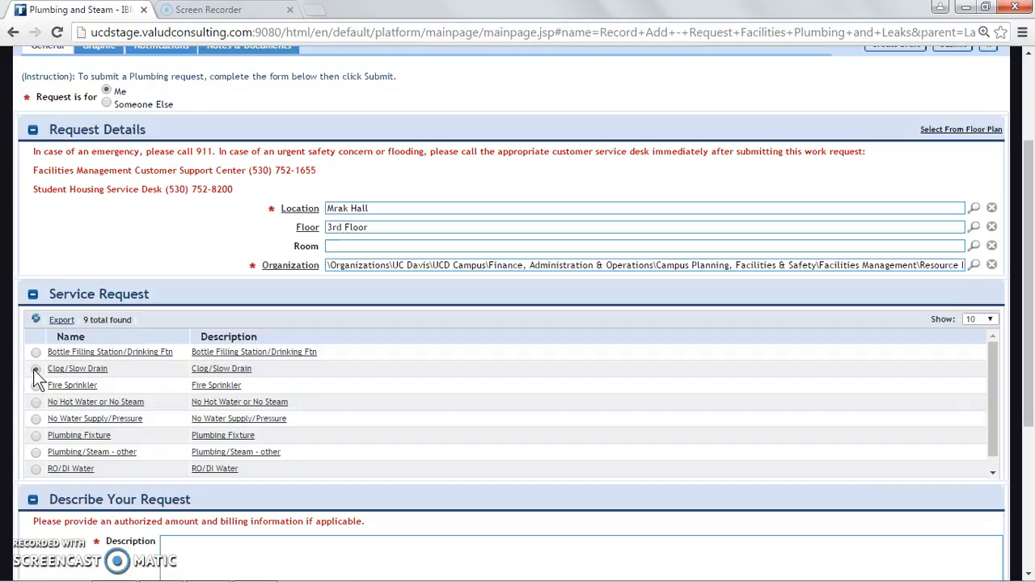
# Enter the description 'Clogged toilet - attempted to flush. Men's restroom, third stall.'
pyautogui.scroll(-3, 33, 372)
pyautogui.click(189, 417)
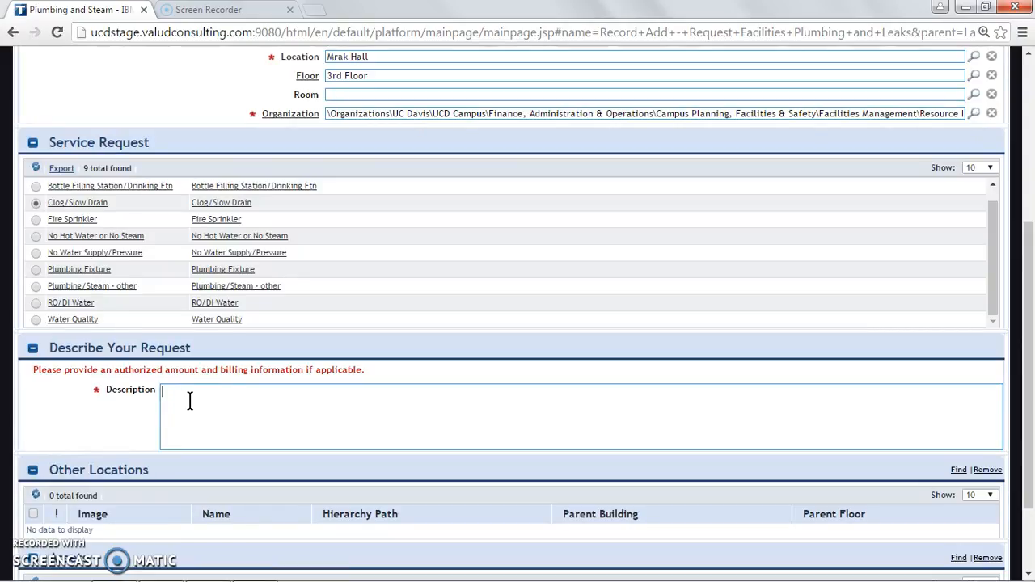
pyautogui.write('Clogged toilet')
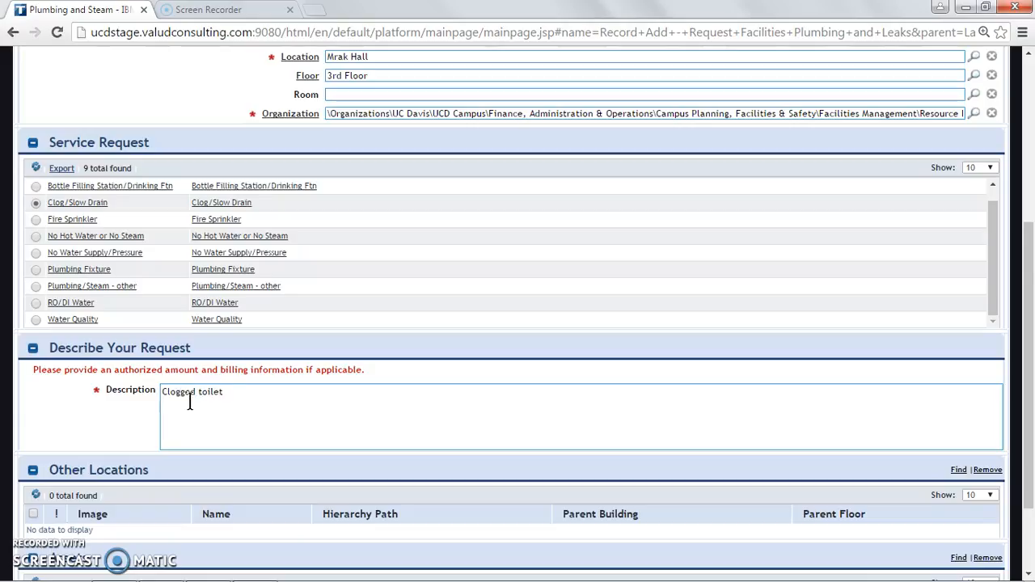
pyautogui.write(" - attempted to flush. Men's restroom,")
pyautogui.scroll(-1, 189, 402)
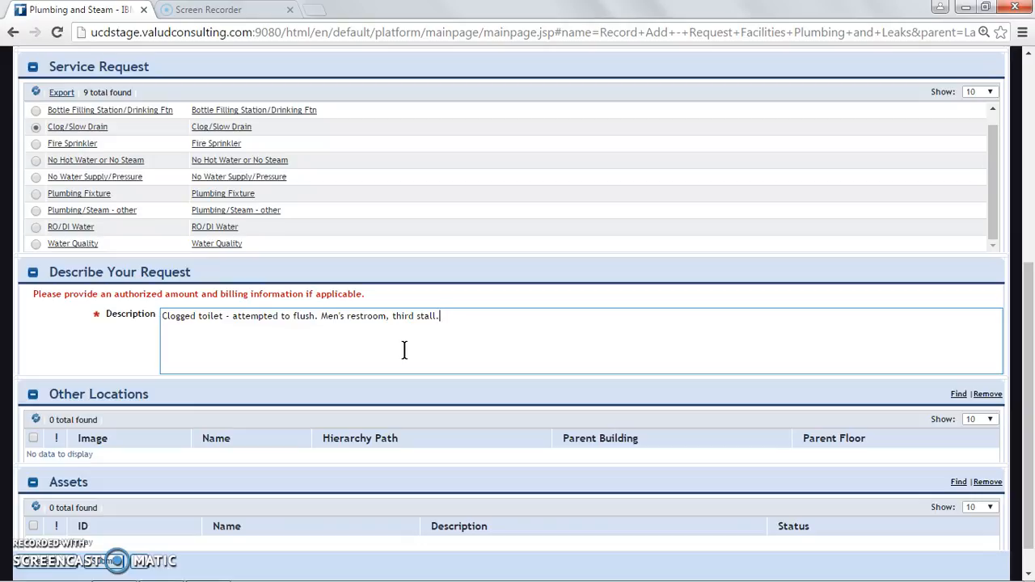
pyautogui.click(370, 350)
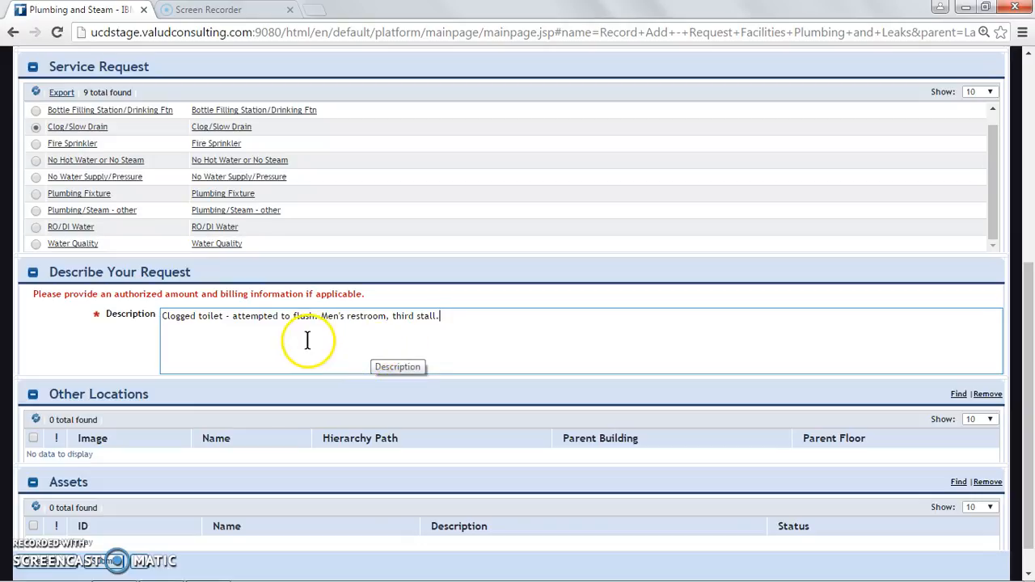
pyautogui.scroll(-1, 326, 342)
pyautogui.click(105, 528)
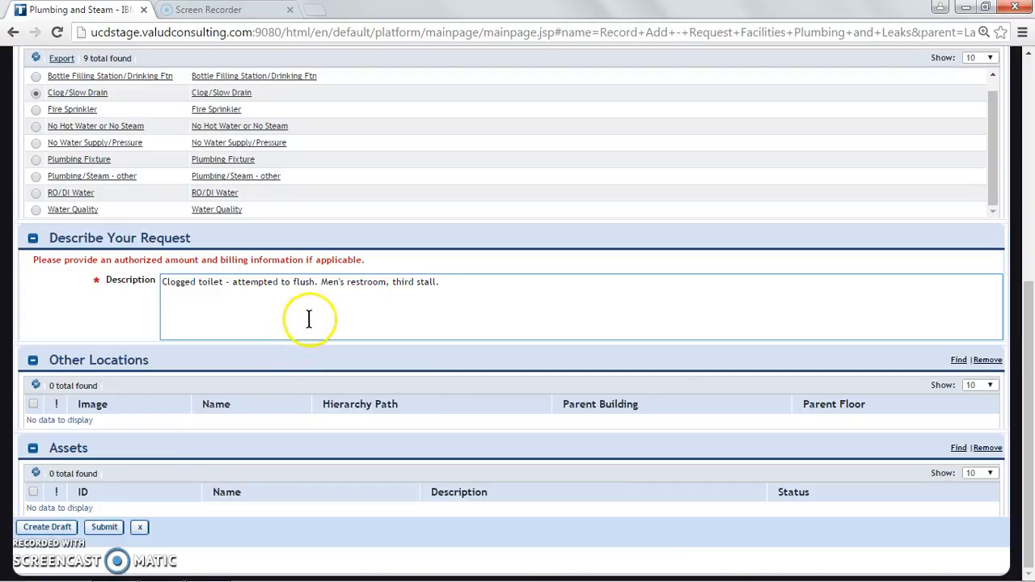
pyautogui.scroll(3, 312, 313)
# Make the request on behalf of someone else, choosing 'campus caller' as the requester
pyautogui.scroll(3, 173, 137)
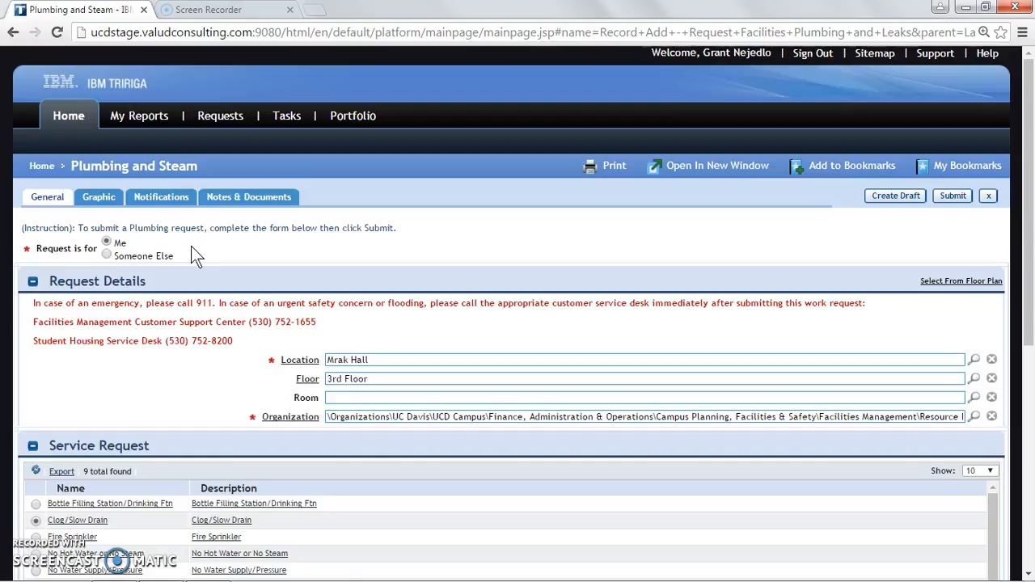
pyautogui.click(107, 255)
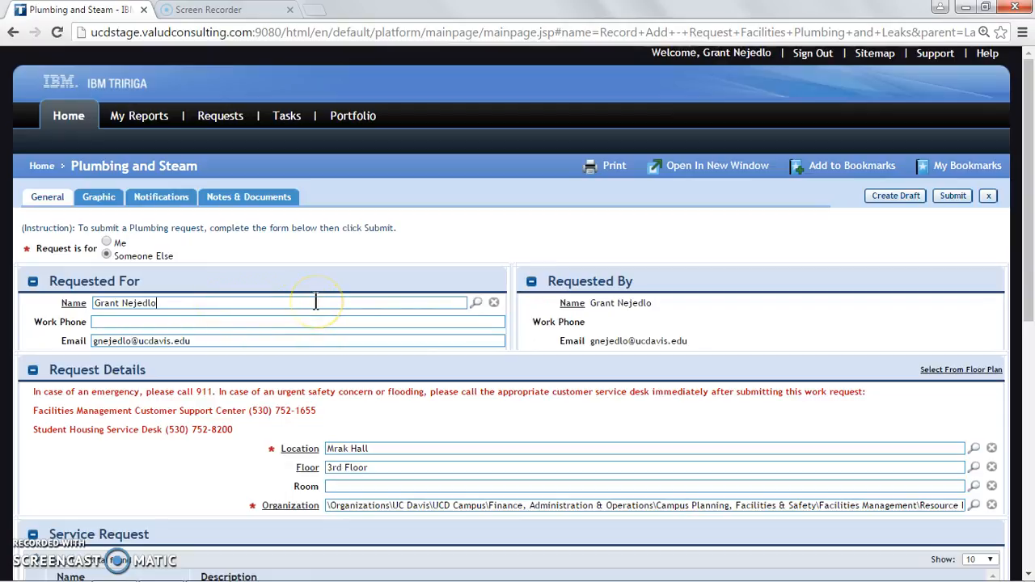
pyautogui.press('BackSpace')
pyautogui.press('BackSpace')
pyautogui.press('BackSpace')
pyautogui.press('BackSpace')
pyautogui.press('BackSpace')
pyautogui.press('BackSpace')
pyautogui.press('BackSpace')
pyautogui.press('BackSpace')
pyautogui.press('BackSpace')
pyautogui.press('BackSpace')
pyautogui.press('BackSpace')
pyautogui.press('BackSpace')
pyautogui.write('campus caller')
pyautogui.click(133, 338)
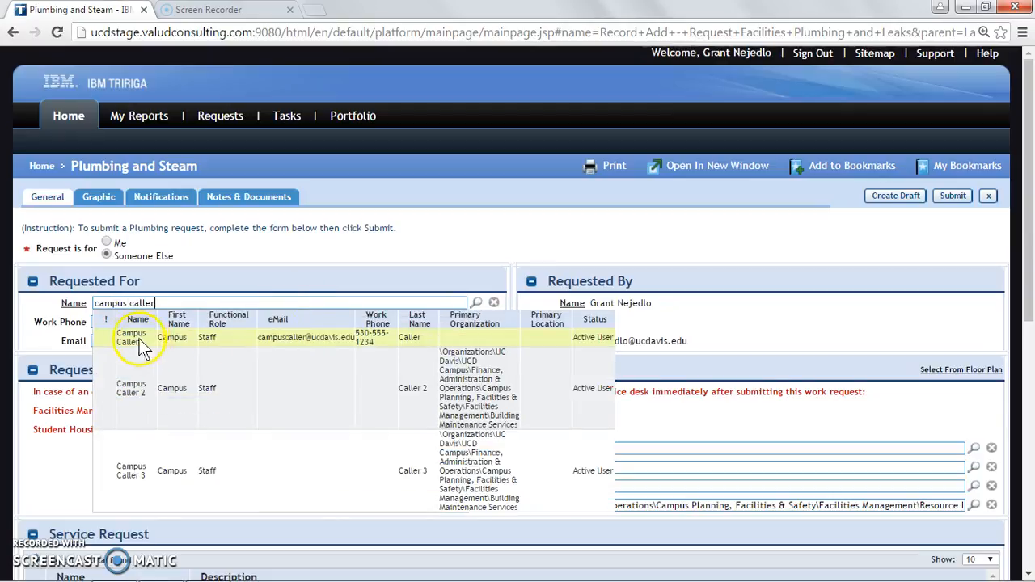
pyautogui.click(134, 338)
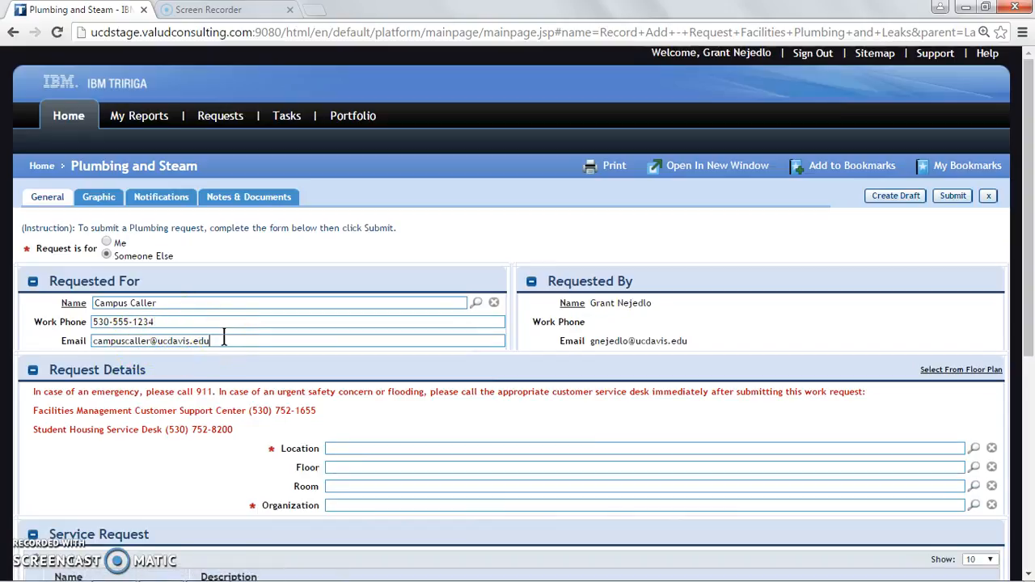
pyautogui.scroll(-1, 240, 336)
pyautogui.click(356, 373)
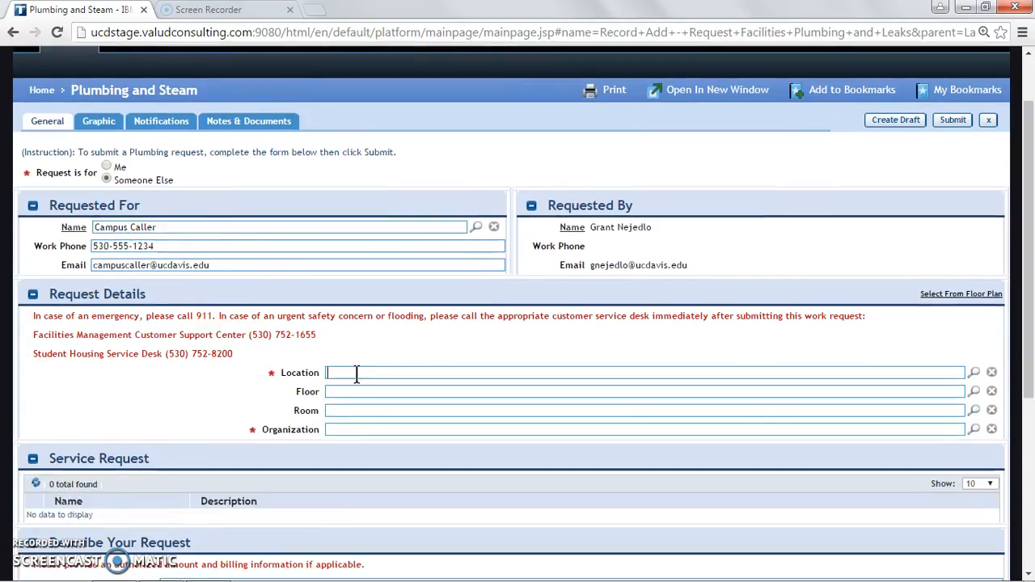
# Set the location back to Mrak Hall, 3rd Floor
pyautogui.write('Mrak Hall')
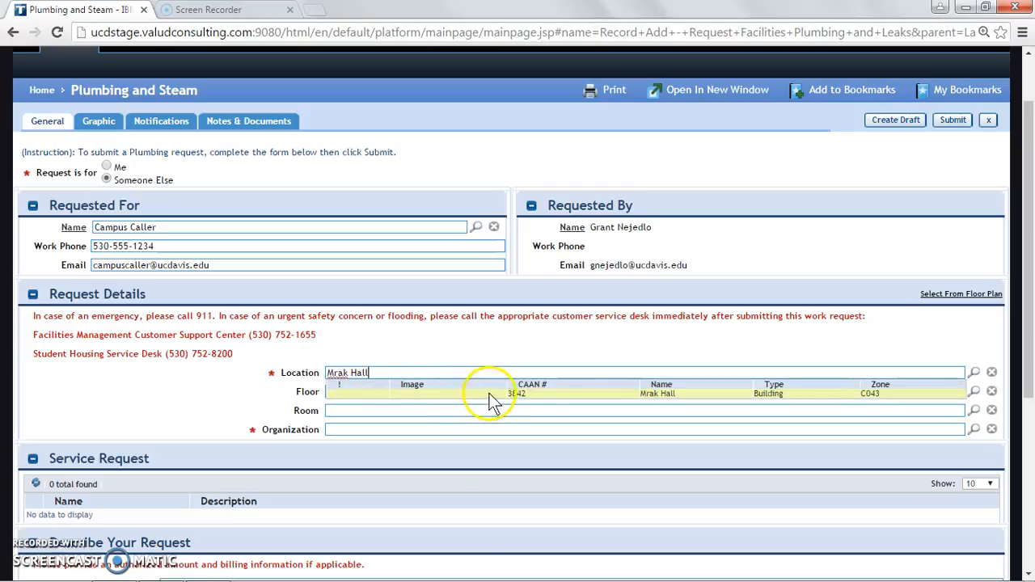
pyautogui.click(516, 395)
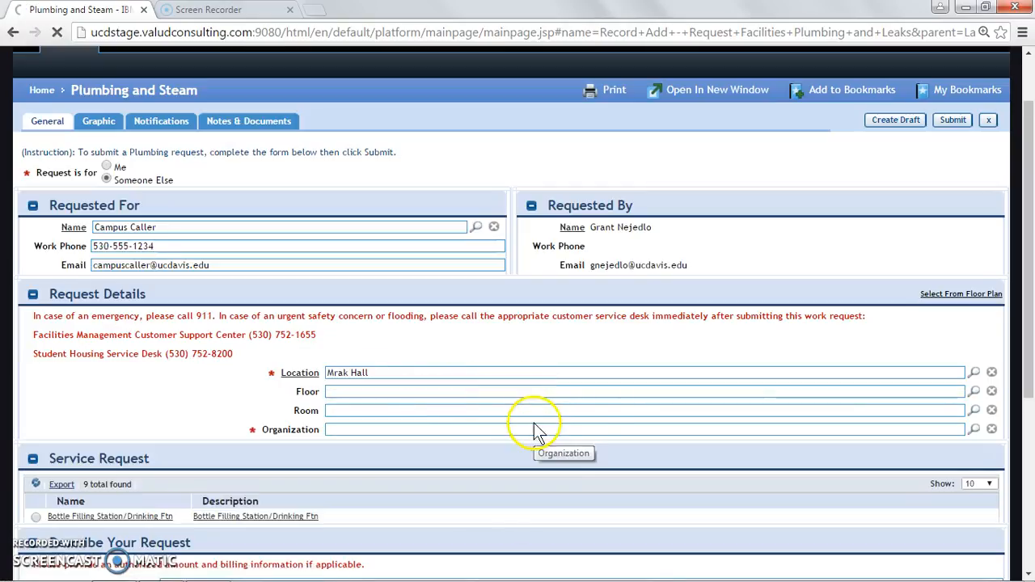
pyautogui.click(974, 392)
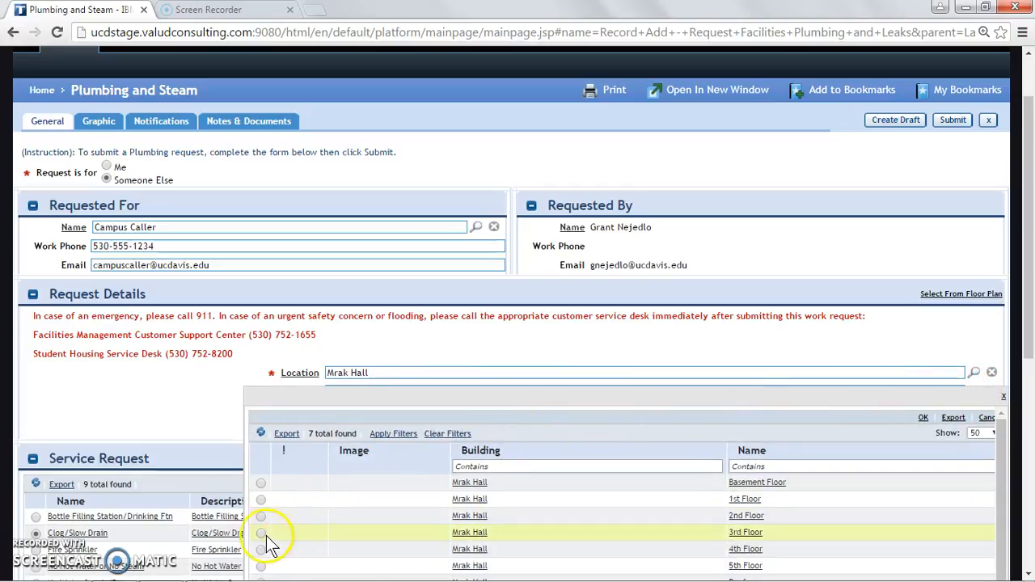
pyautogui.click(261, 537)
pyautogui.click(923, 417)
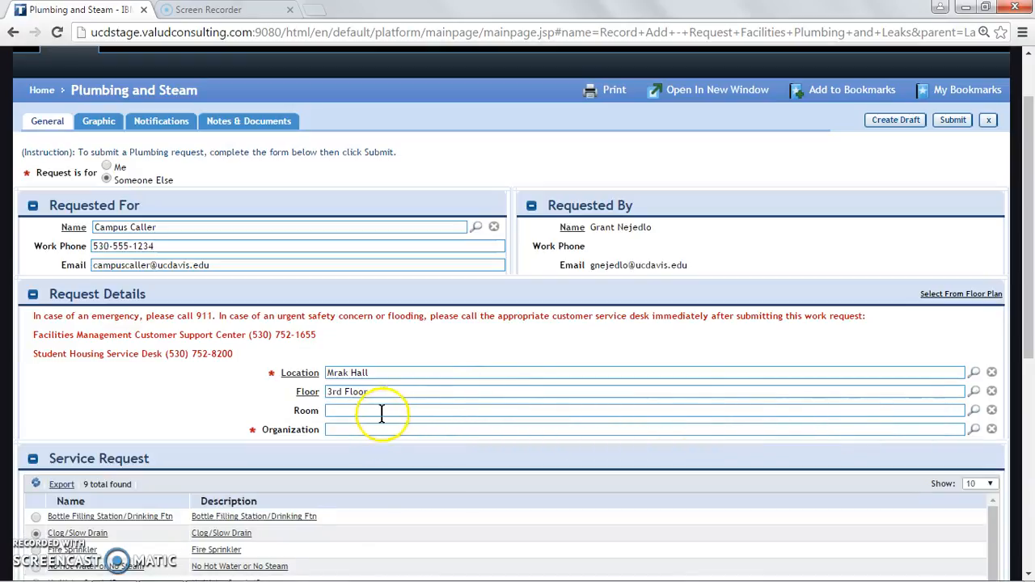
pyautogui.scroll(-1, 368, 415)
# Set the organization to Finance, Administration & Operations
pyautogui.click(417, 429)
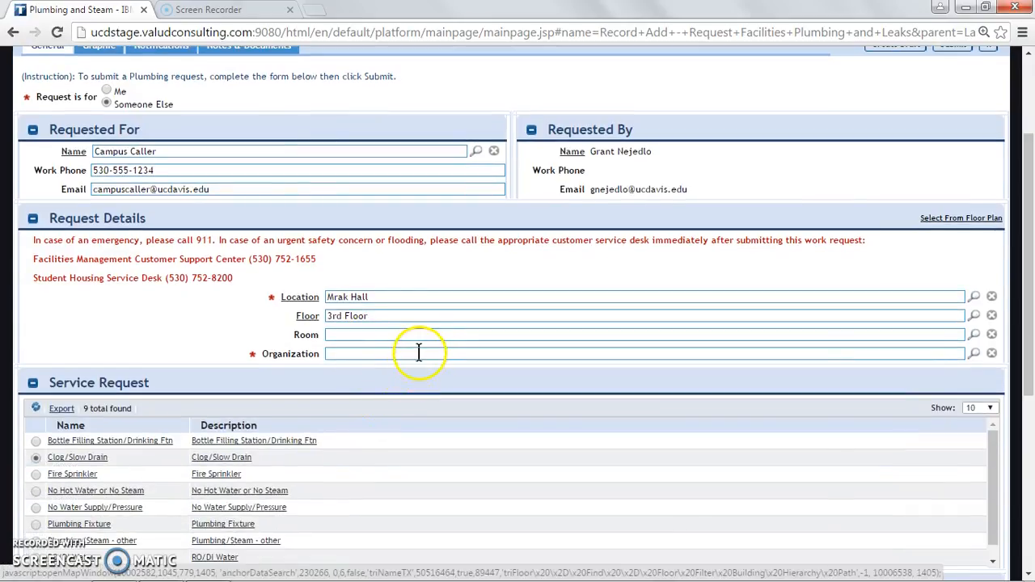
pyautogui.click(976, 354)
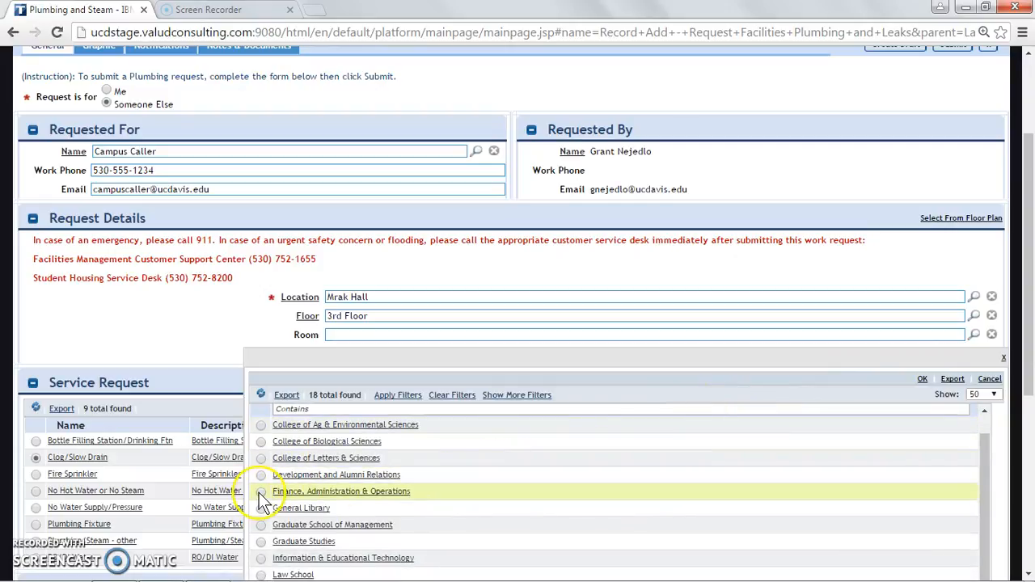
pyautogui.click(261, 493)
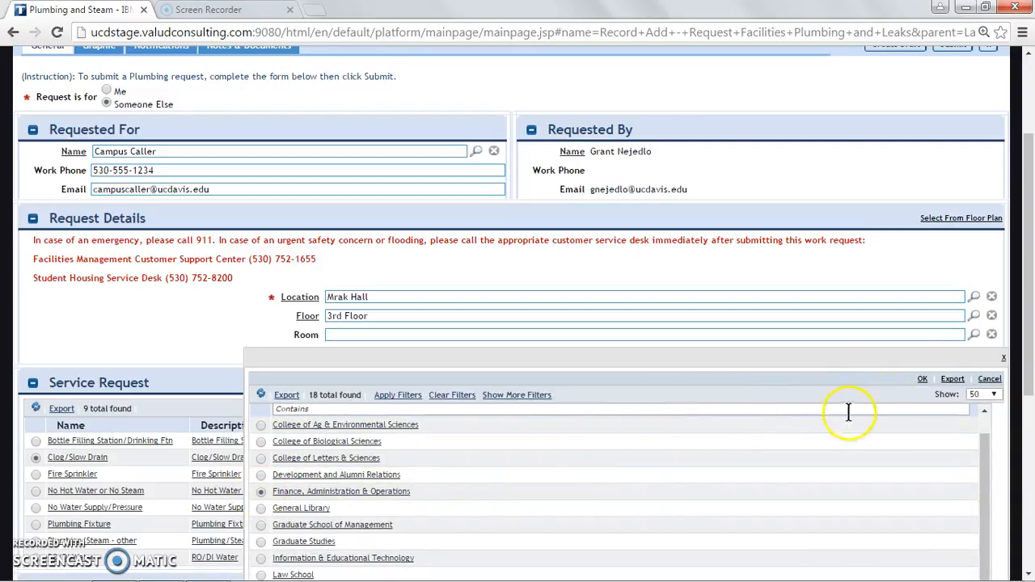
pyautogui.click(922, 380)
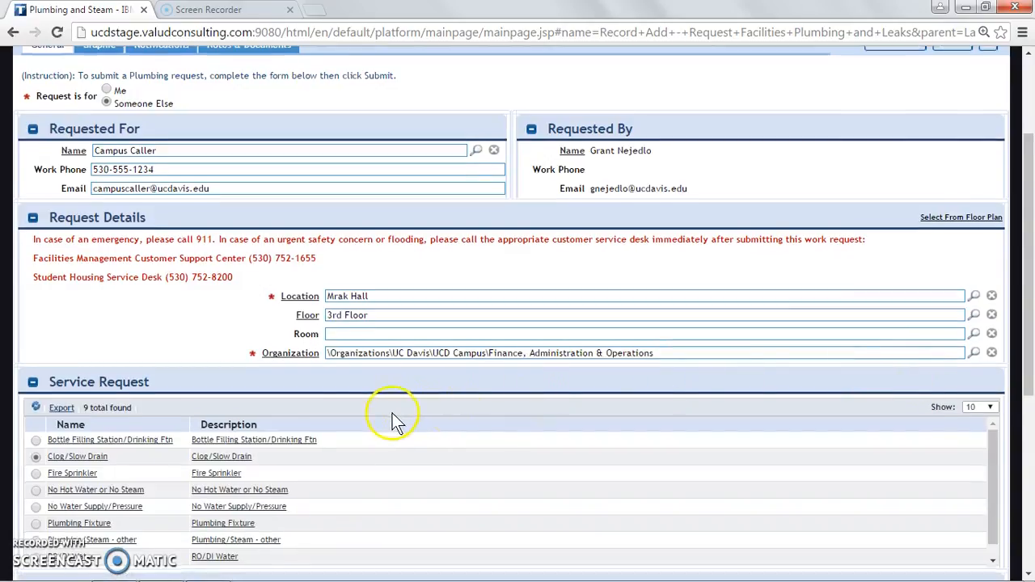
pyautogui.scroll(-2, 392, 410)
pyautogui.scroll(-1, 175, 401)
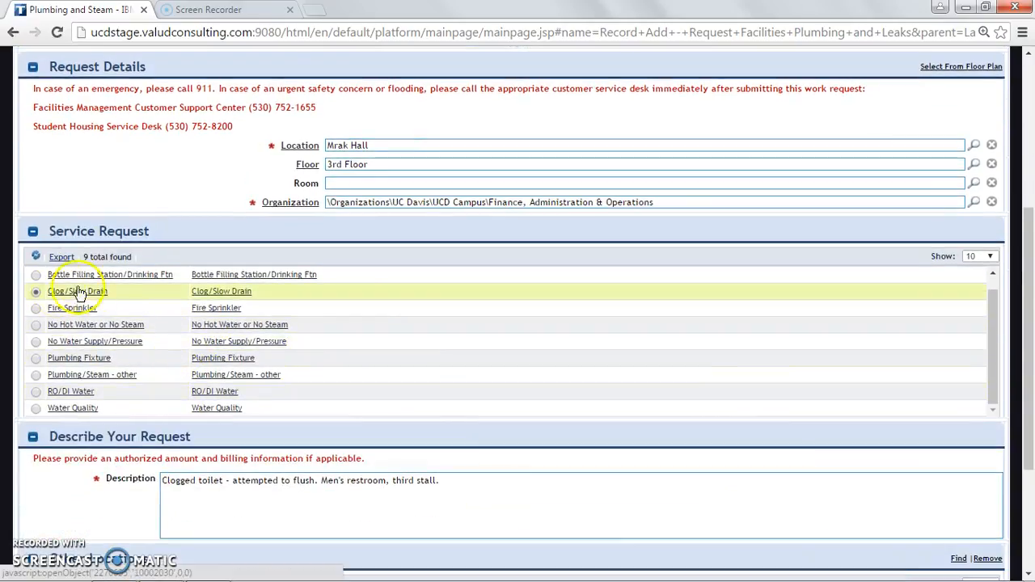
pyautogui.scroll(-2, 53, 322)
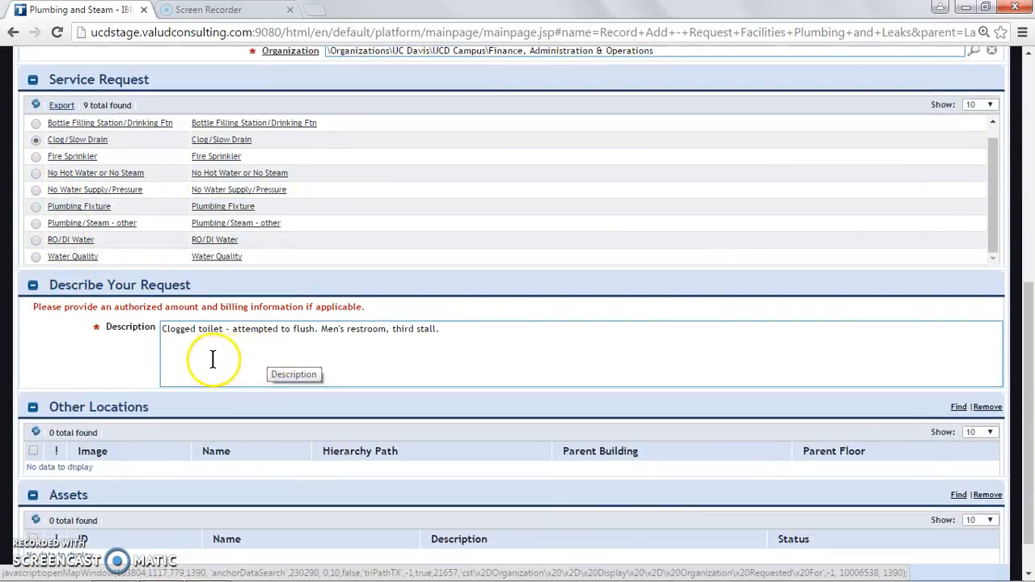
pyautogui.scroll(-1, 203, 358)
pyautogui.click(185, 306)
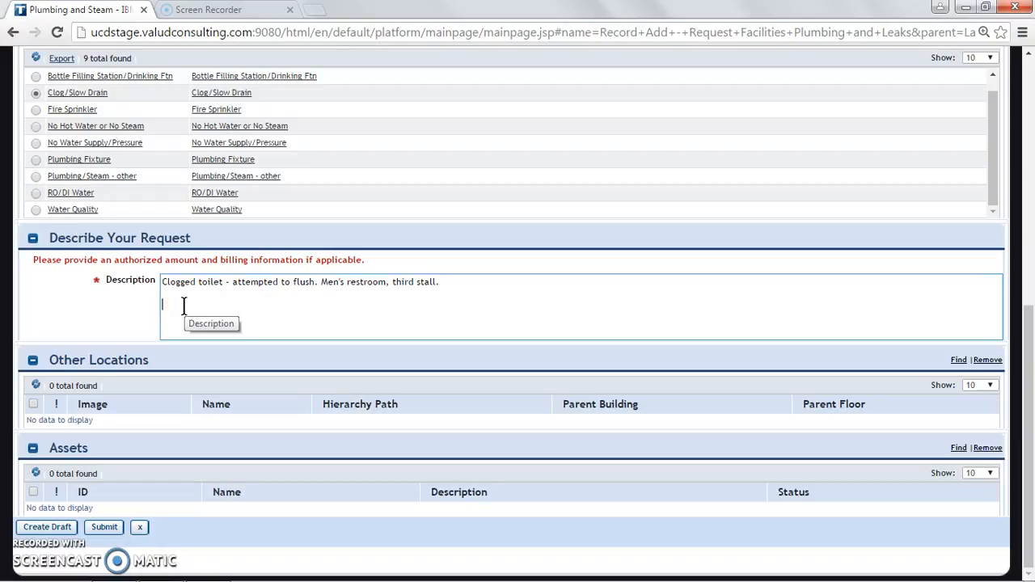
# Add a description line noting the call was received and a plumber dispatched, naming the plumber
pyautogui.press('Return')
pyautogui.press('Return')
pyautogui.write('Received call and dispatched ')
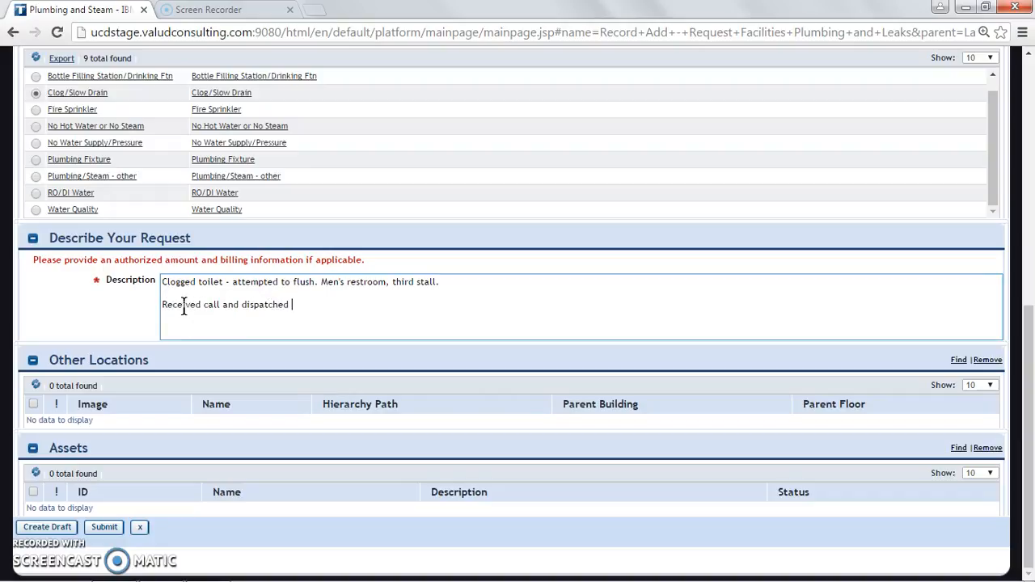
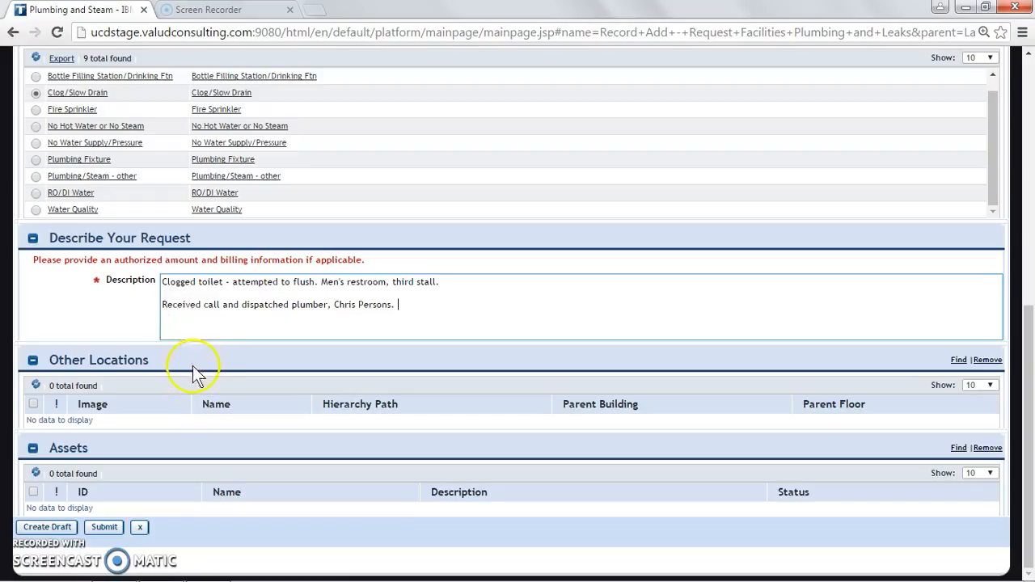
pyautogui.click(105, 529)
# Submit the Clog/Slow Drain request so it appears under My Active Requests
pyautogui.click(105, 528)
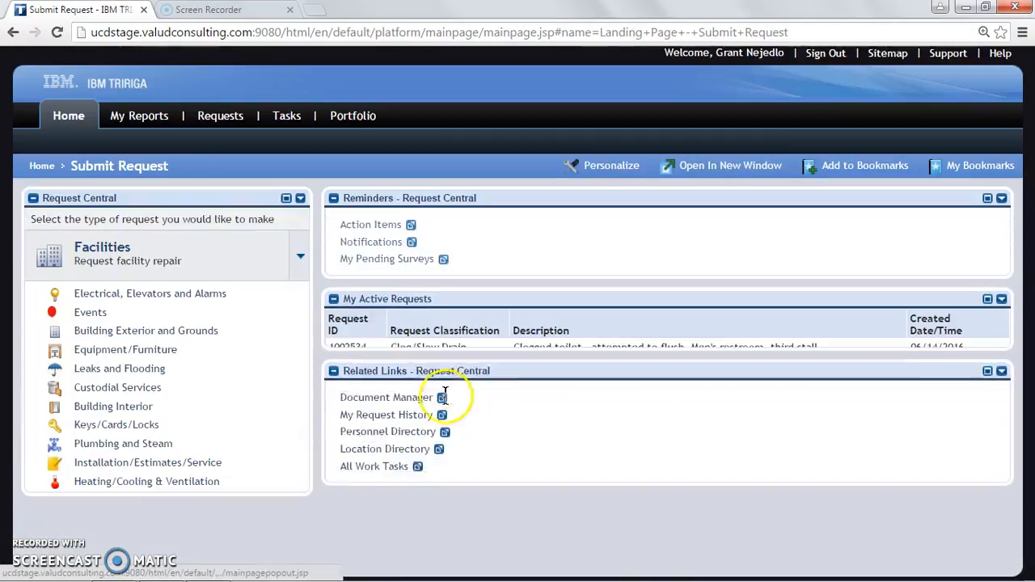